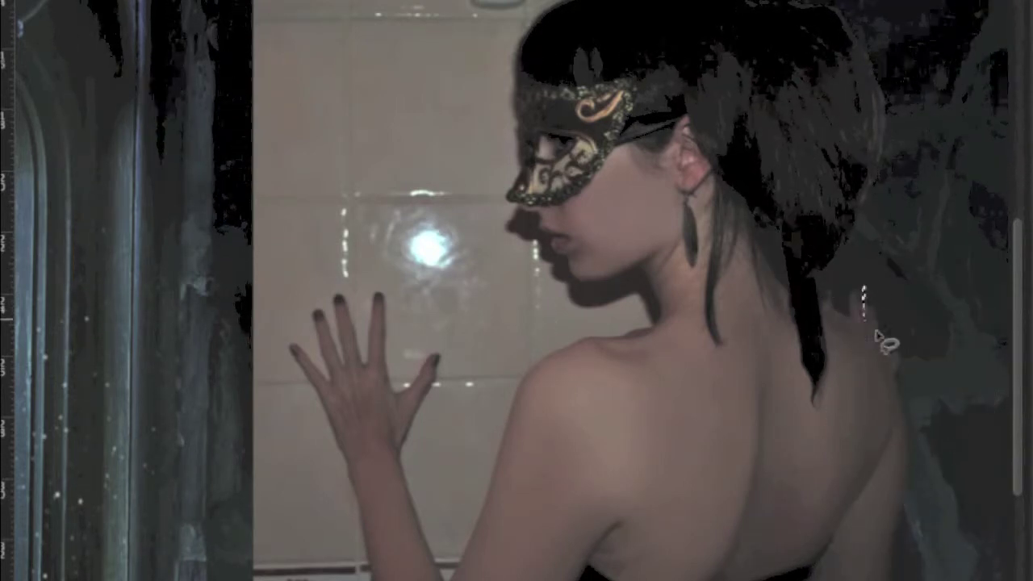
# Place Pen anchor points down the mask's outer edge, curve along the nose, and around the lips and chin.
pyautogui.scroll(3, 878, 335)
pyautogui.scroll(-3, 953, 98)
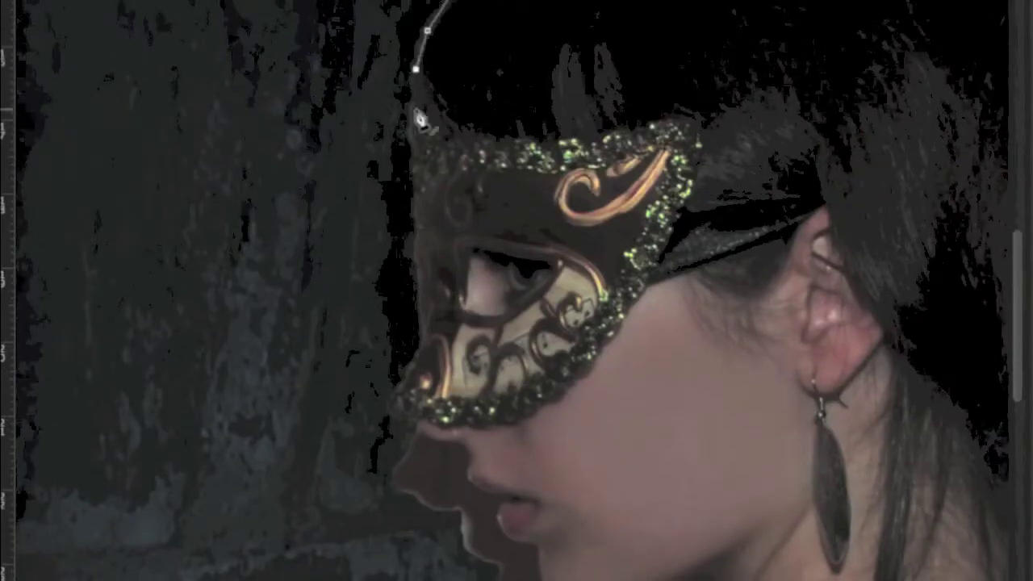
pyautogui.click(356, 200)
pyautogui.click(416, 258)
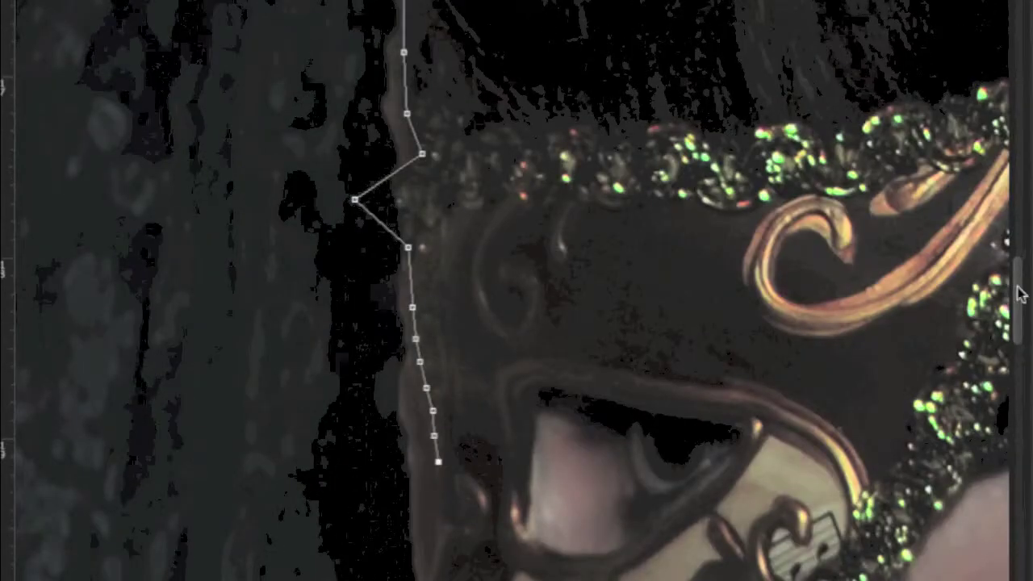
pyautogui.click(323, 433)
pyautogui.click(408, 272)
pyautogui.moveTo(474, 315); pyautogui.dragTo(749, 298)
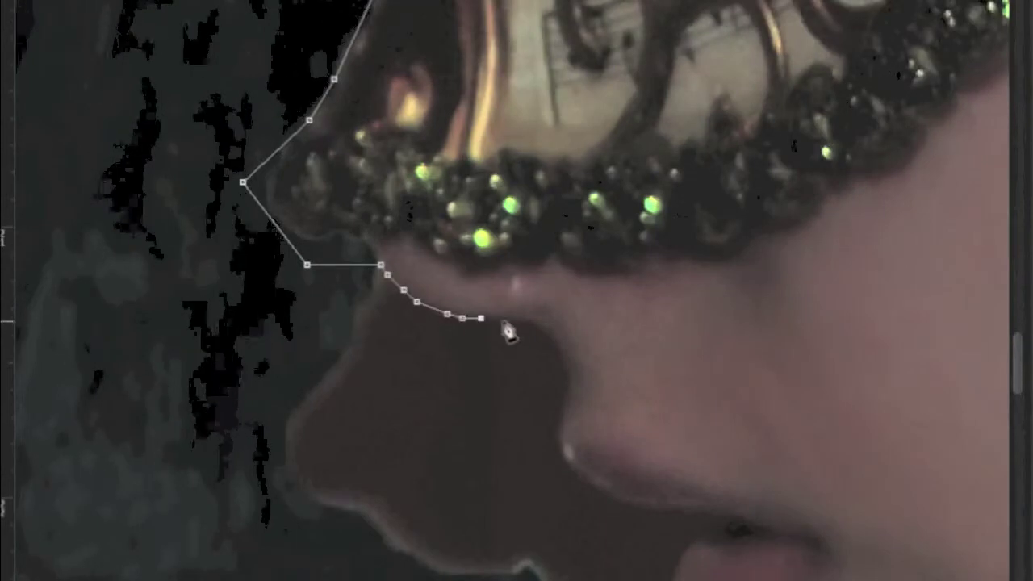
pyautogui.click(824, 191)
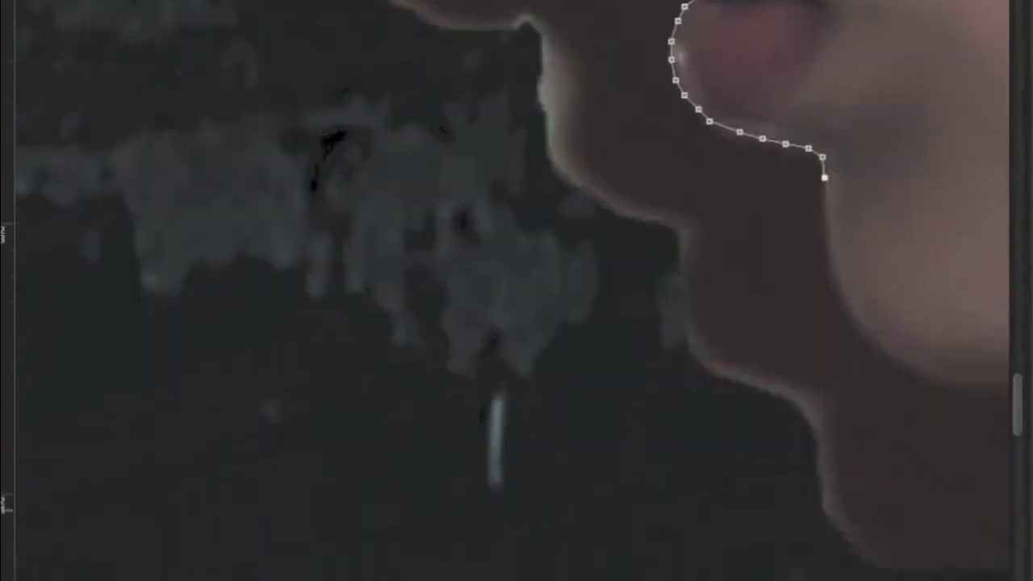
pyautogui.click(457, 350)
pyautogui.click(397, 461)
pyautogui.click(598, 233)
# Continue the path along the curved jawline and the face's outline.
pyautogui.moveTo(589, 113); pyautogui.dragTo(477, 36)
pyautogui.click(547, 218)
pyautogui.click(653, 444)
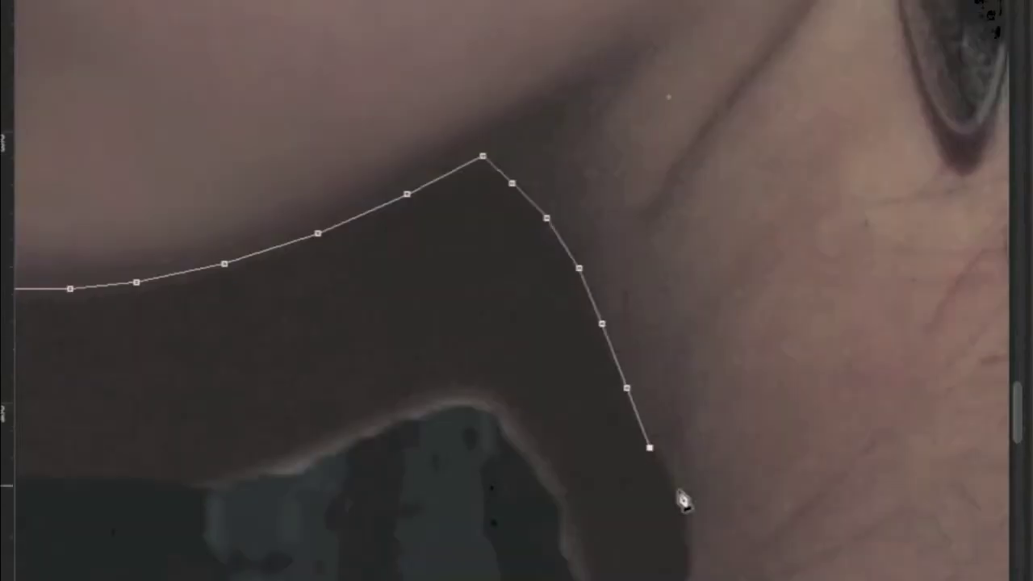
pyautogui.click(745, 112)
pyautogui.click(772, 162)
pyautogui.click(782, 211)
pyautogui.moveTo(737, 355)
pyautogui.mouseDown()
pyautogui.moveTo(768, 385)
pyautogui.moveTo(763, 218)
pyautogui.mouseUp()
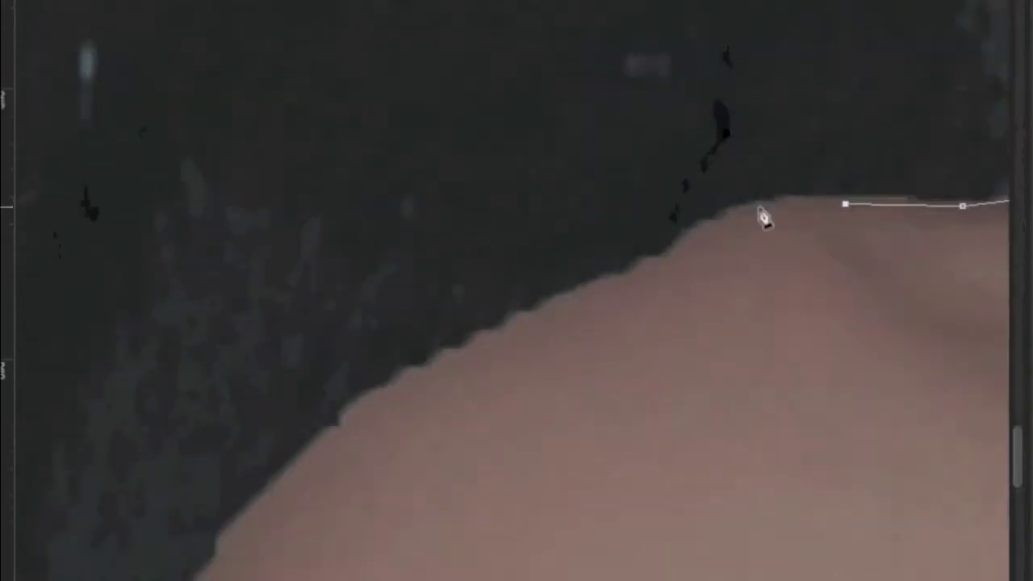
# Extend the path down the skin's edge, neck and shoulder to the woman's back.
pyautogui.click(442, 366)
pyautogui.scroll(-3, 449, 247)
pyautogui.click(378, 444)
pyautogui.scroll(-3, 379, 445)
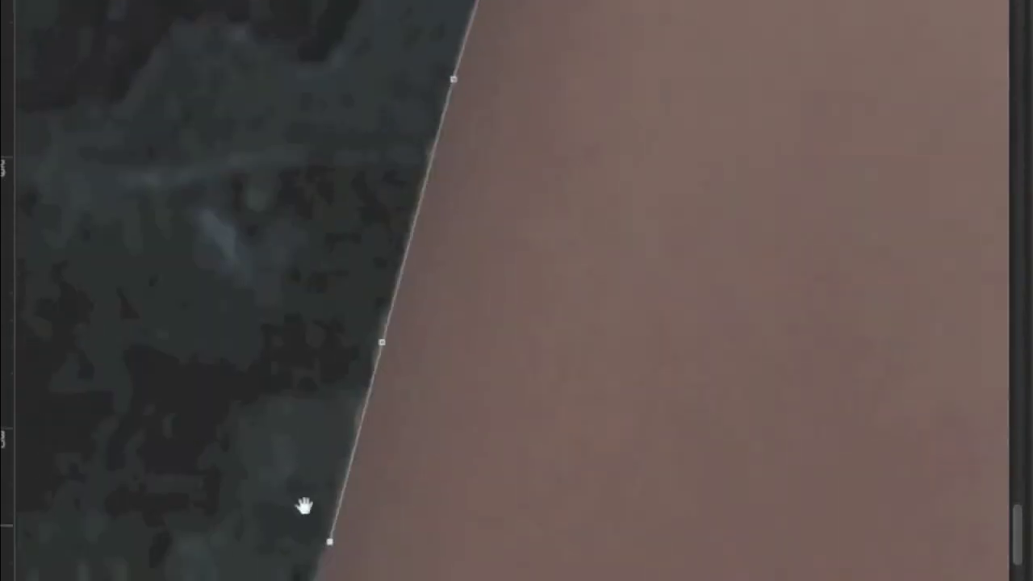
pyautogui.click(330, 549)
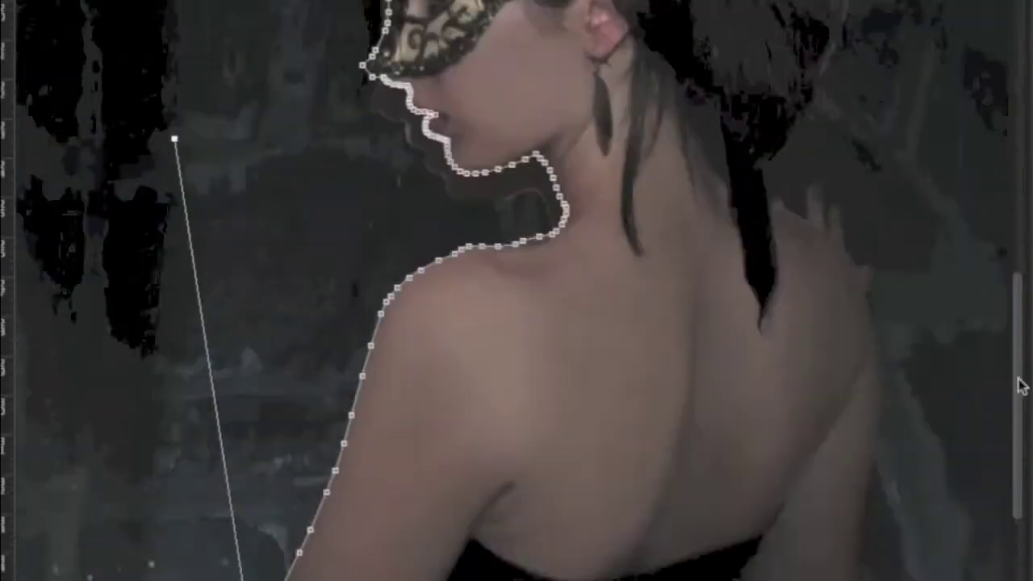
pyautogui.rightClick(354, 246)
pyautogui.press('Escape')
pyautogui.scroll(-5, 468, 296)
pyautogui.click(540, 224)
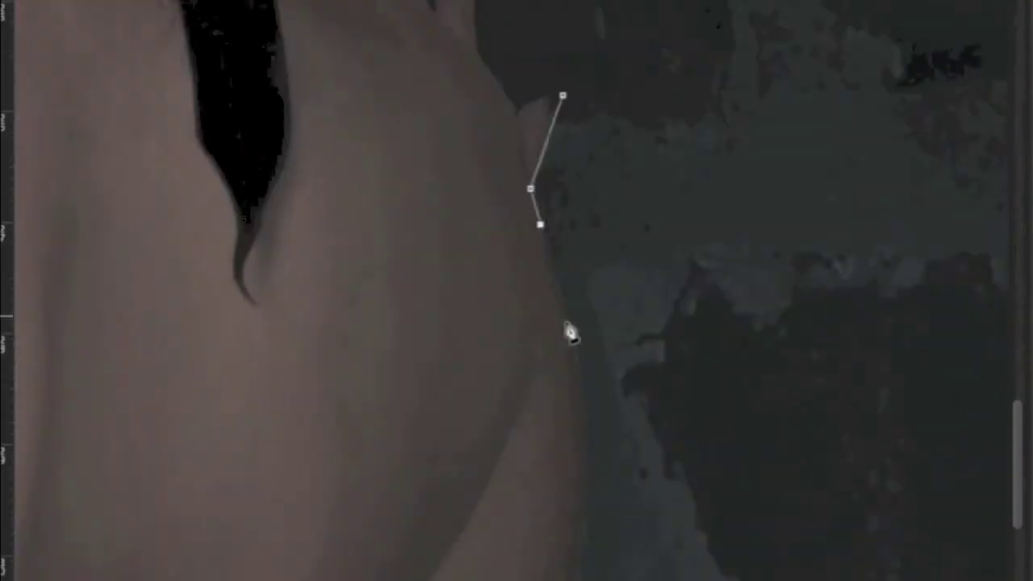
pyautogui.click(581, 378)
pyautogui.scroll(5, 581, 378)
pyautogui.click(682, 259)
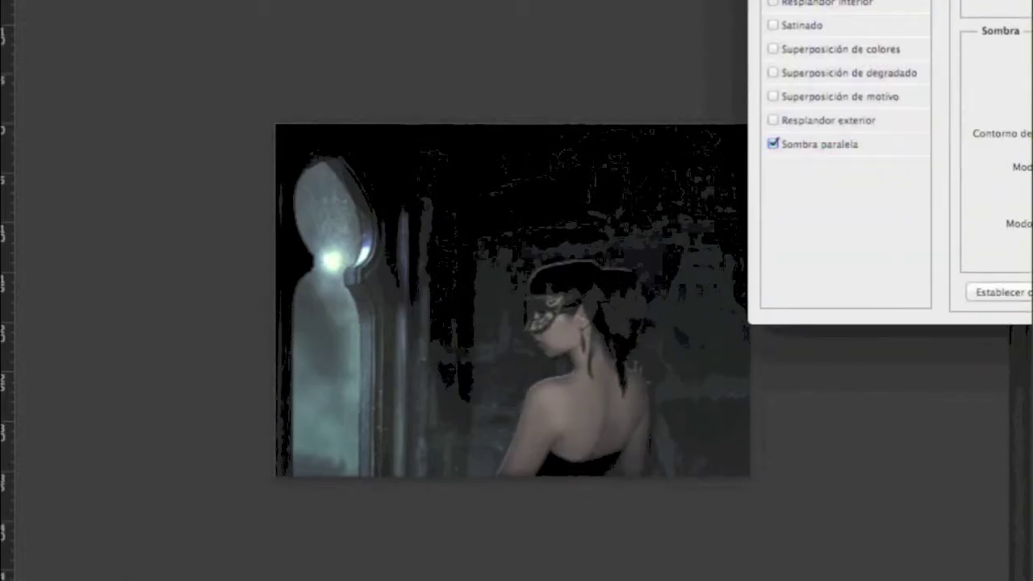
# Show the Inner Glow (Resplandor interior) settings in the Layer Style dialog.
pyautogui.click(844, 5)
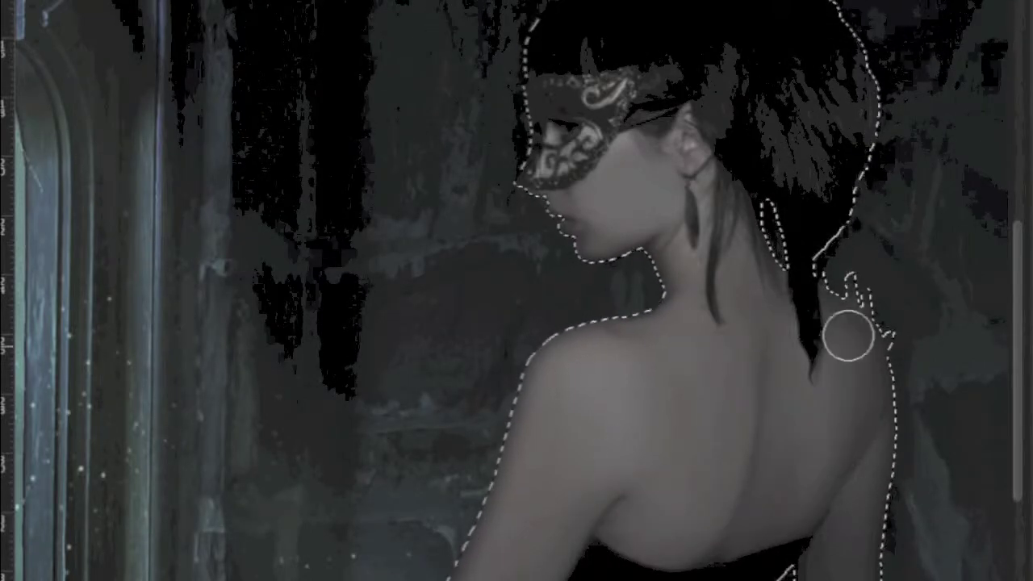
# Paint black on the layer mask over the background right of the woman's hair.
pyautogui.scroll(3, 620, 233)
pyautogui.scroll(-3, 514, 148)
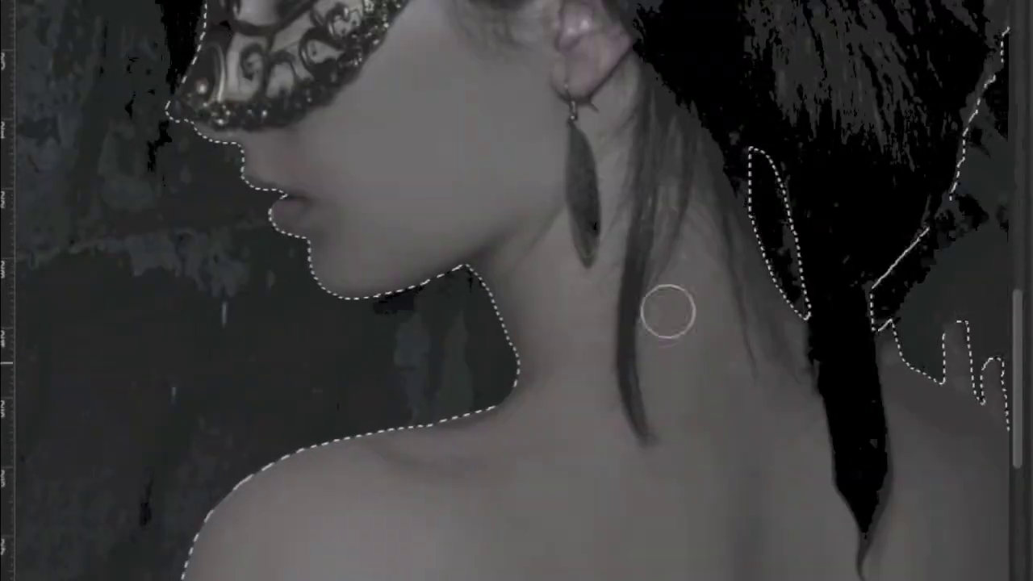
pyautogui.scroll(-3, 743, 285)
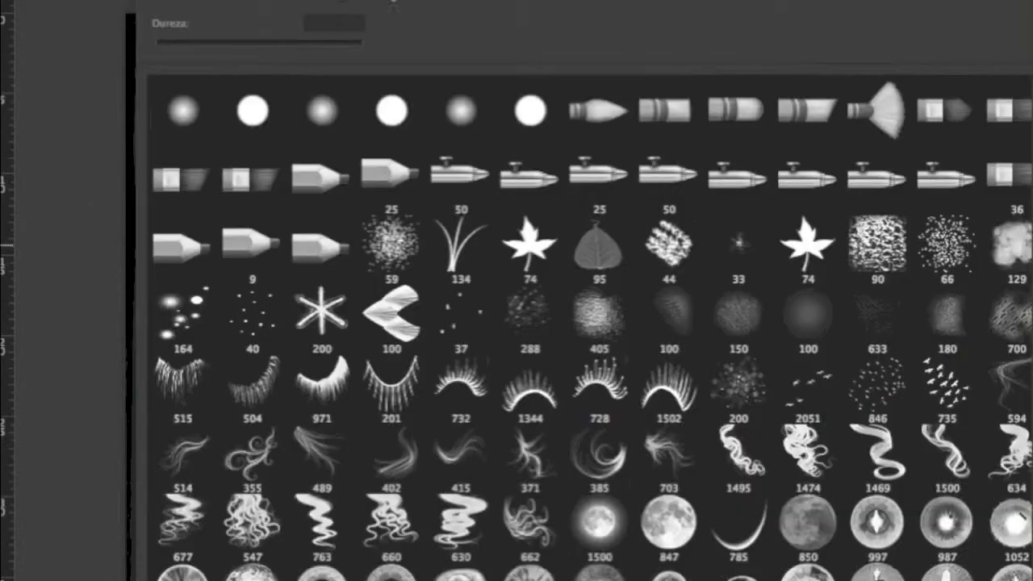
pyautogui.moveTo(872, 484)
pyautogui.mouseDown()
pyautogui.moveTo(722, 302)
pyautogui.moveTo(847, 565)
pyautogui.mouseUp()
pyautogui.moveTo(686, 565); pyautogui.dragTo(712, 188)
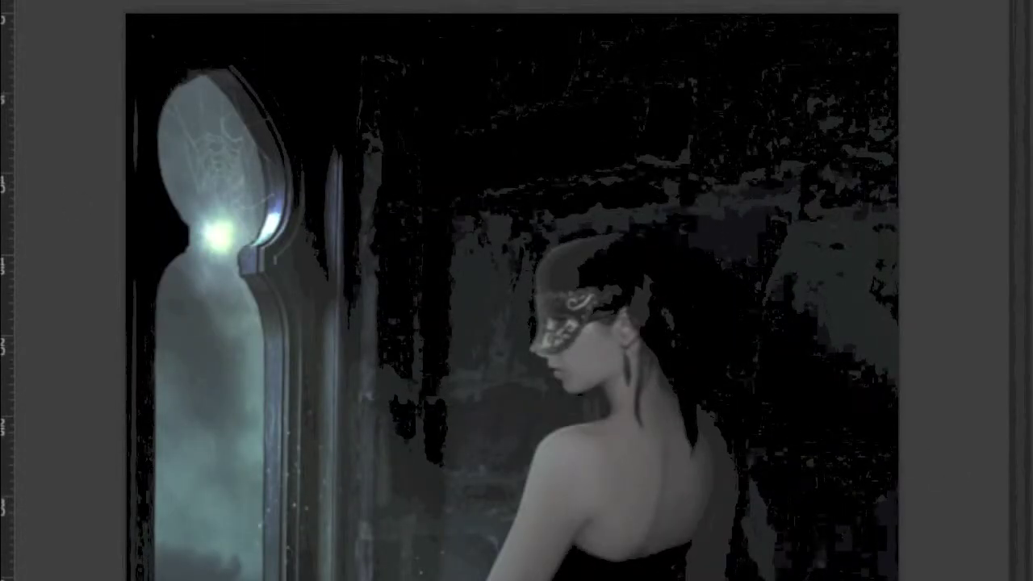
pyautogui.scroll(5, 719, 259)
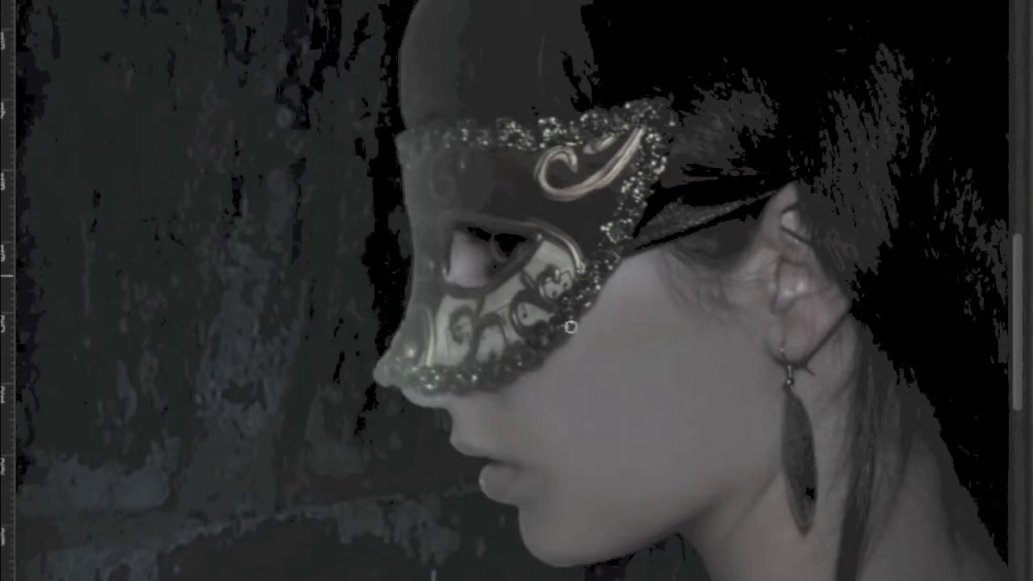
pyautogui.scroll(-2, 544, 330)
pyautogui.scroll(-3, 544, 330)
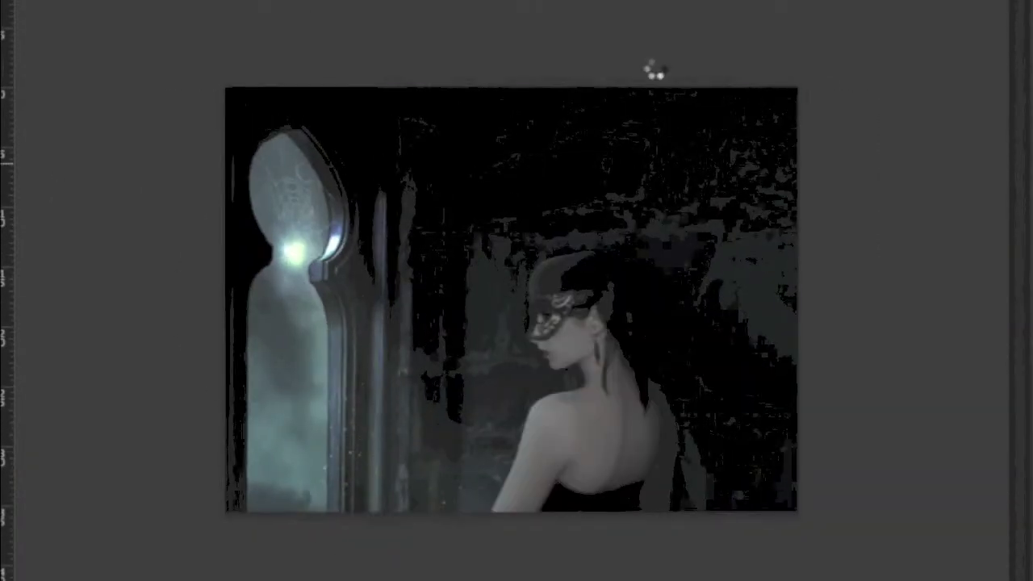
# Zoom into the darkened composite and choose a soft brush for painting light.
pyautogui.hotkey('ctrl', '+')
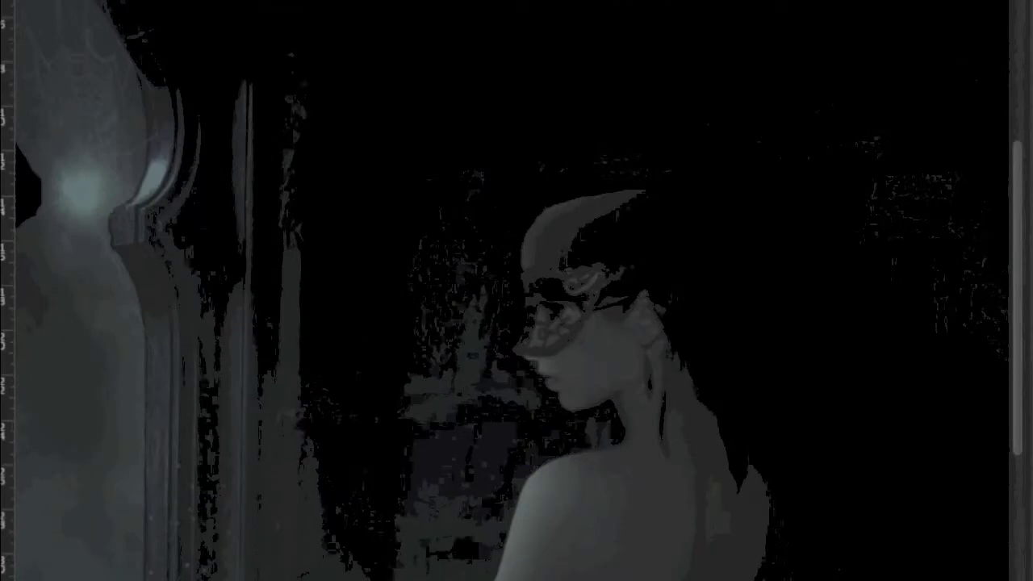
pyautogui.hscroll(-2, 778, 9)
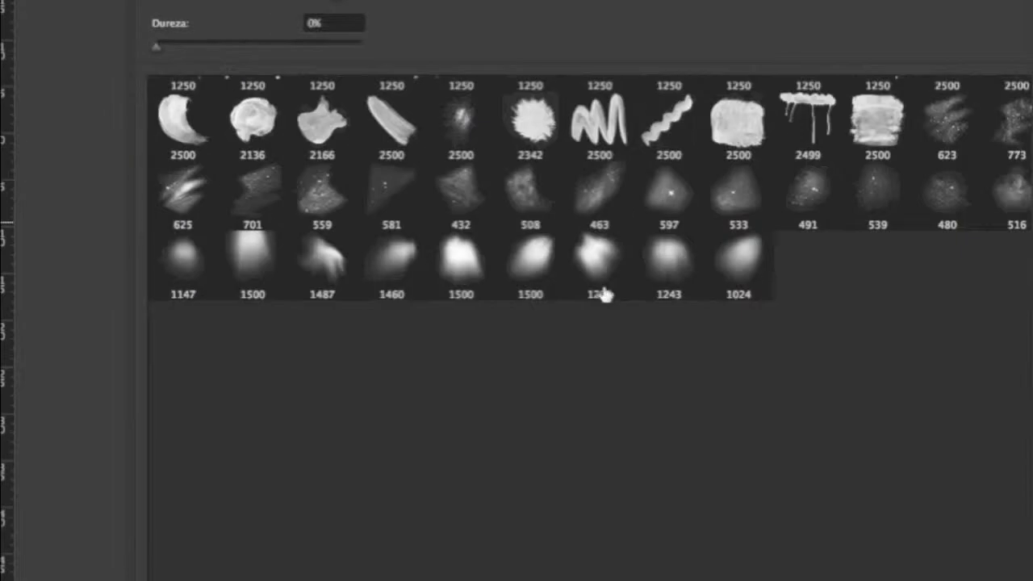
pyautogui.doubleClick(604, 292)
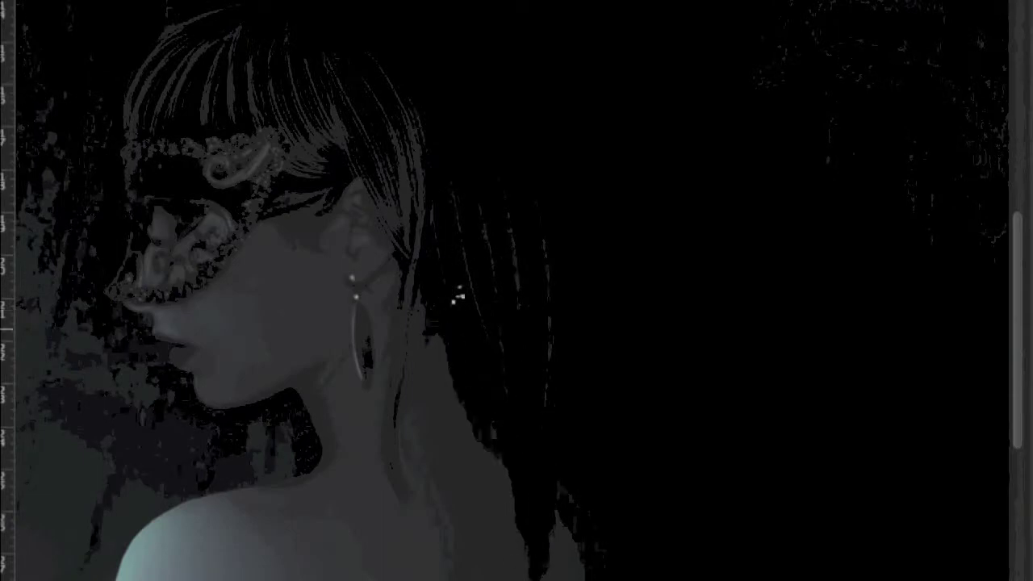
# Paint extra fine strands into the woman's hair.
pyautogui.scroll(-2, 458, 297)
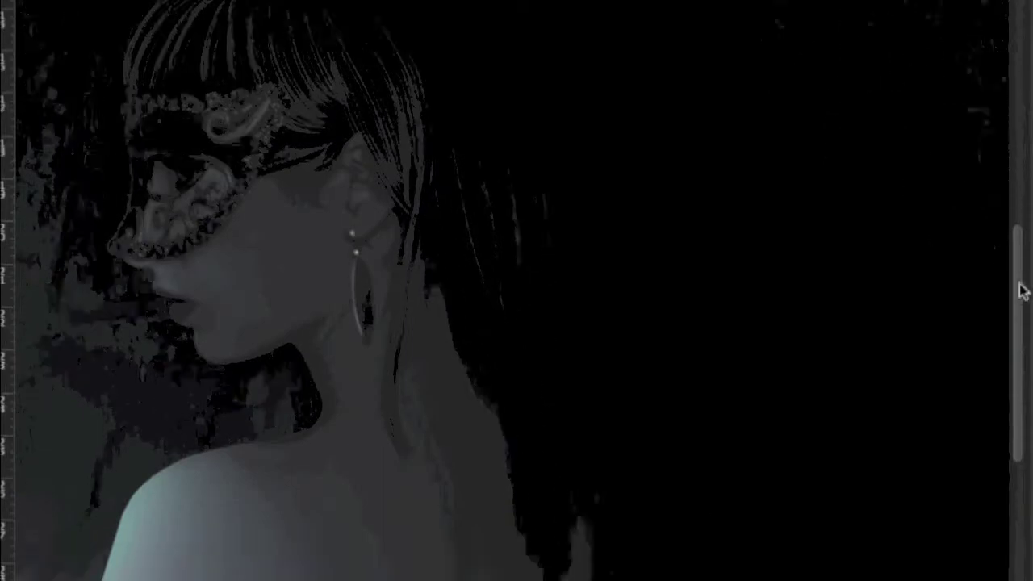
pyautogui.scroll(-2, 500, 331)
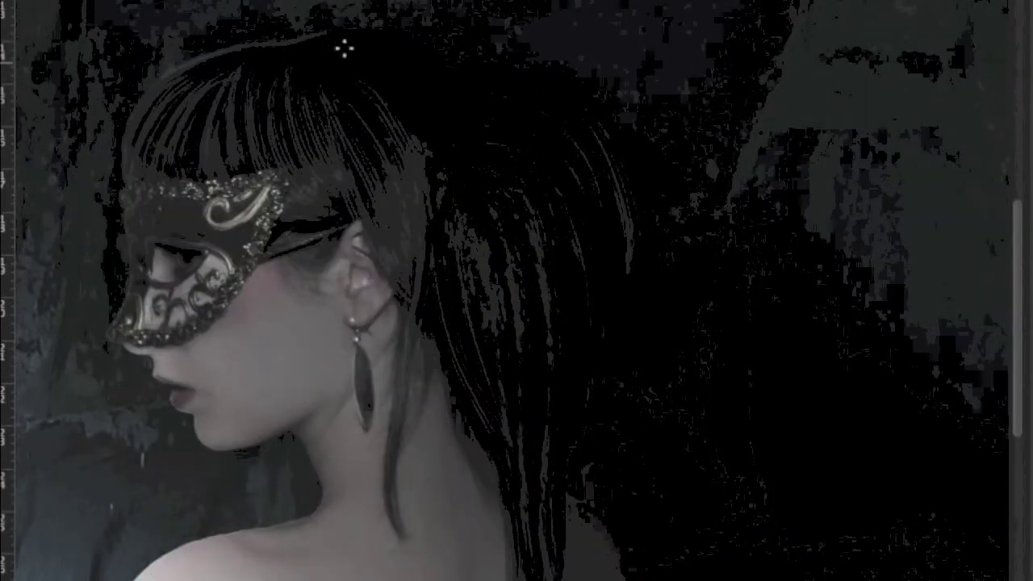
pyautogui.scroll(3, 341, 41)
pyautogui.moveTo(598, 138); pyautogui.dragTo(628, 263)
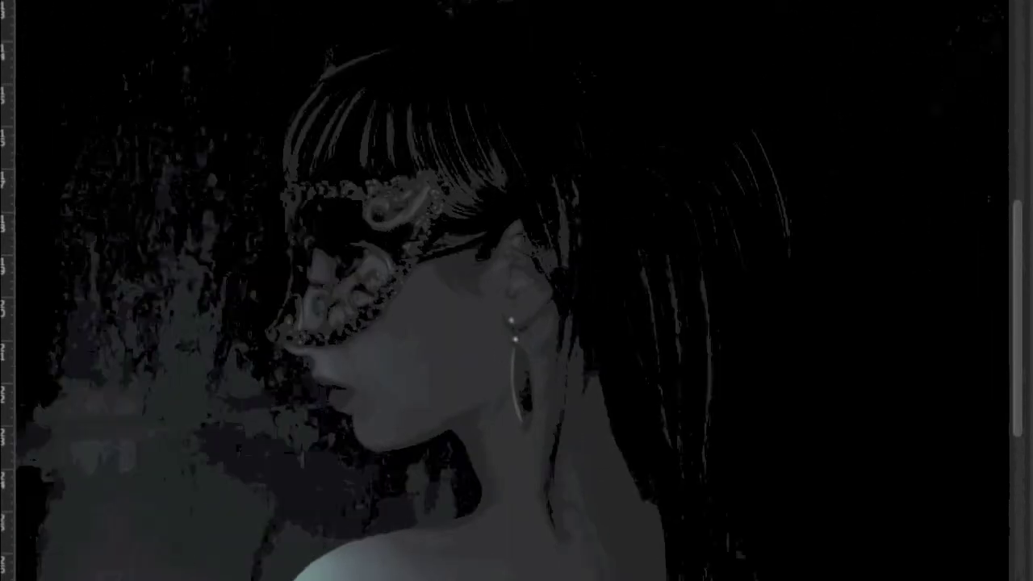
# Paint white highlights on the mask, ear, earring and lips, then rotate the lips about -4.2°.
pyautogui.rightClick(151, 143)
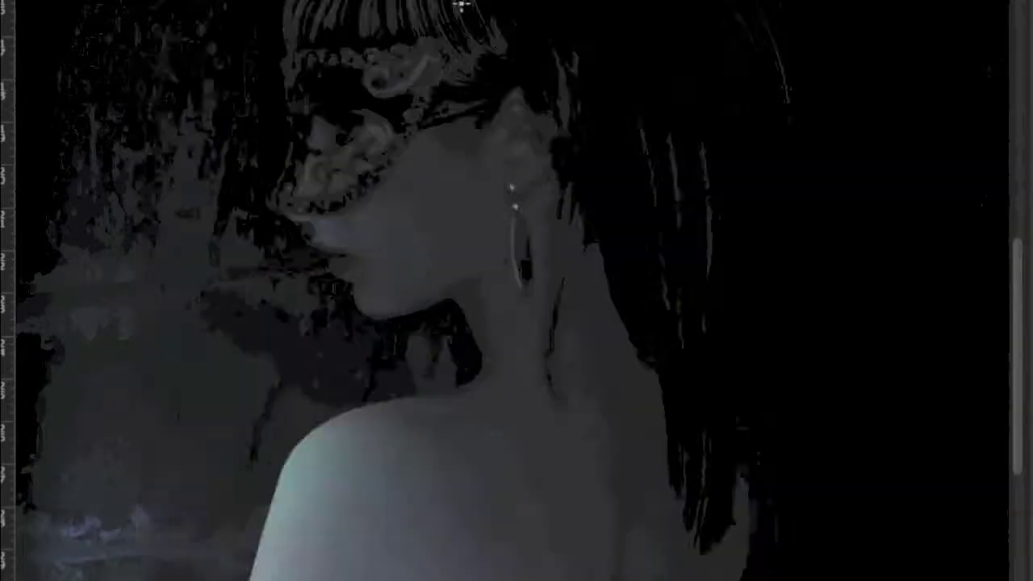
pyautogui.moveTo(246, 29); pyautogui.dragTo(242, 81)
pyautogui.moveTo(303, 113); pyautogui.dragTo(343, 113)
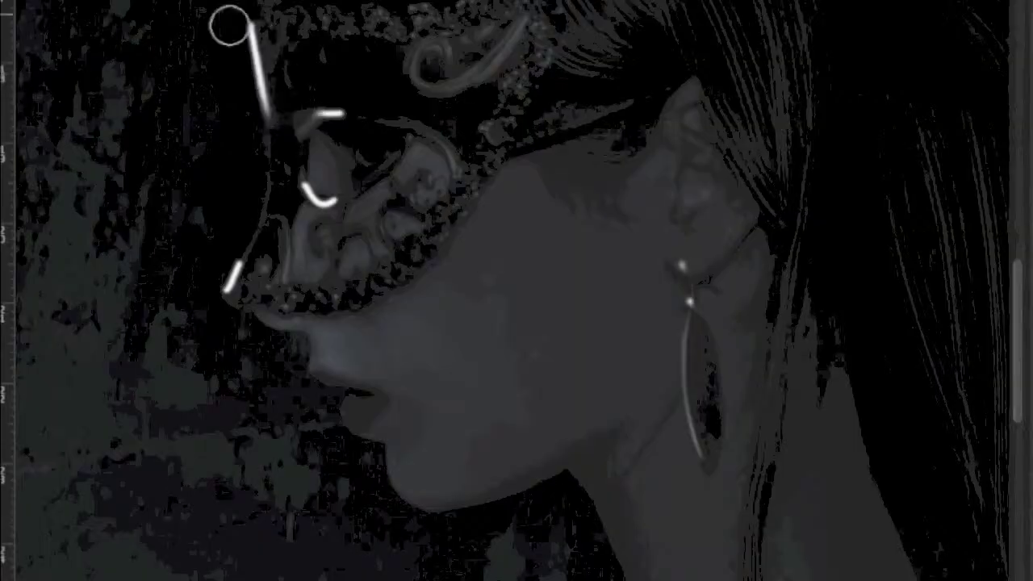
pyautogui.moveTo(267, 222); pyautogui.dragTo(227, 289)
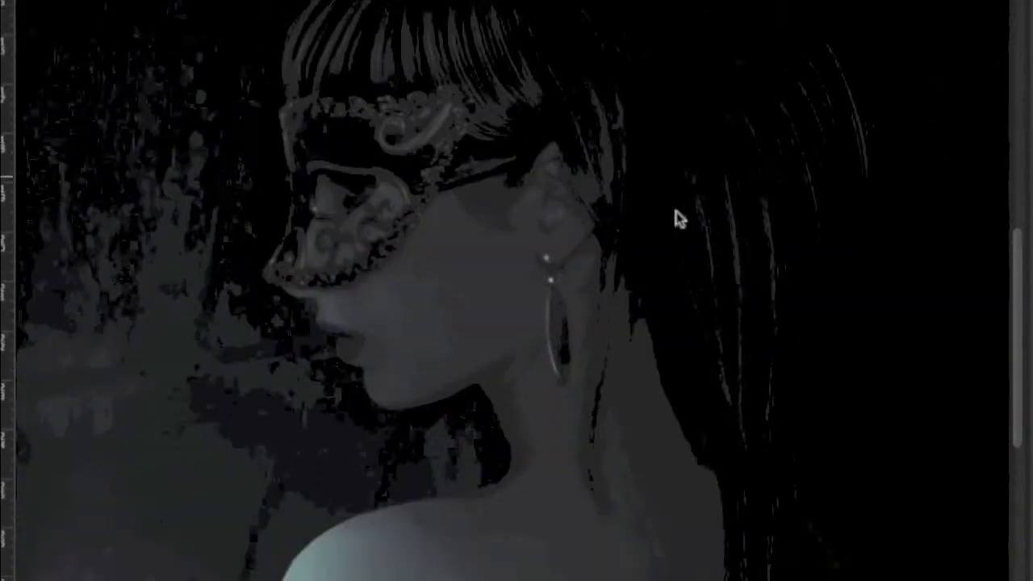
pyautogui.click(511, 295)
pyautogui.click(505, 161)
pyautogui.click(488, 235)
pyautogui.click(202, 440)
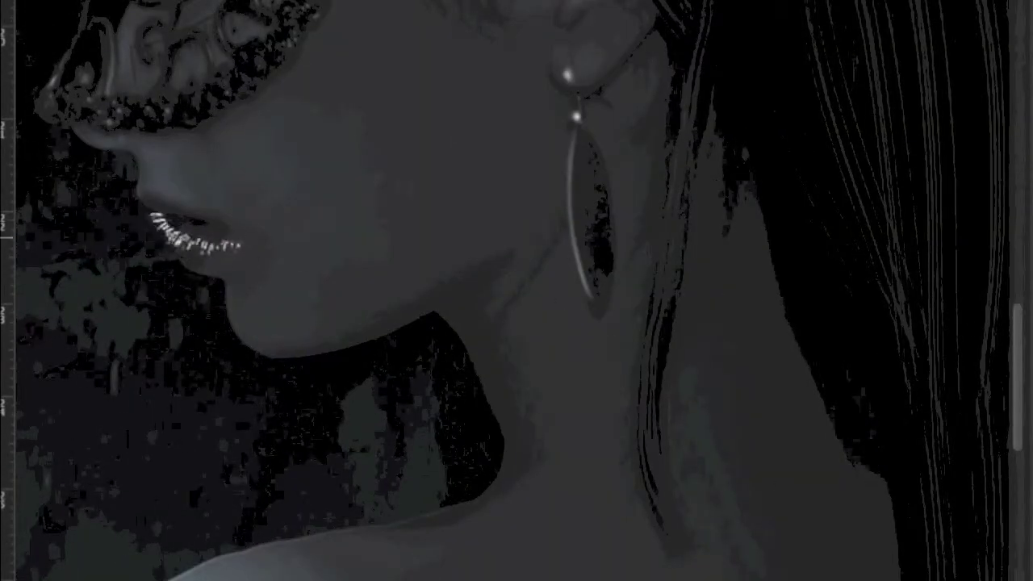
pyautogui.hotkey('ctrl', 't')
pyautogui.moveTo(570, 242); pyautogui.dragTo(570, 267)
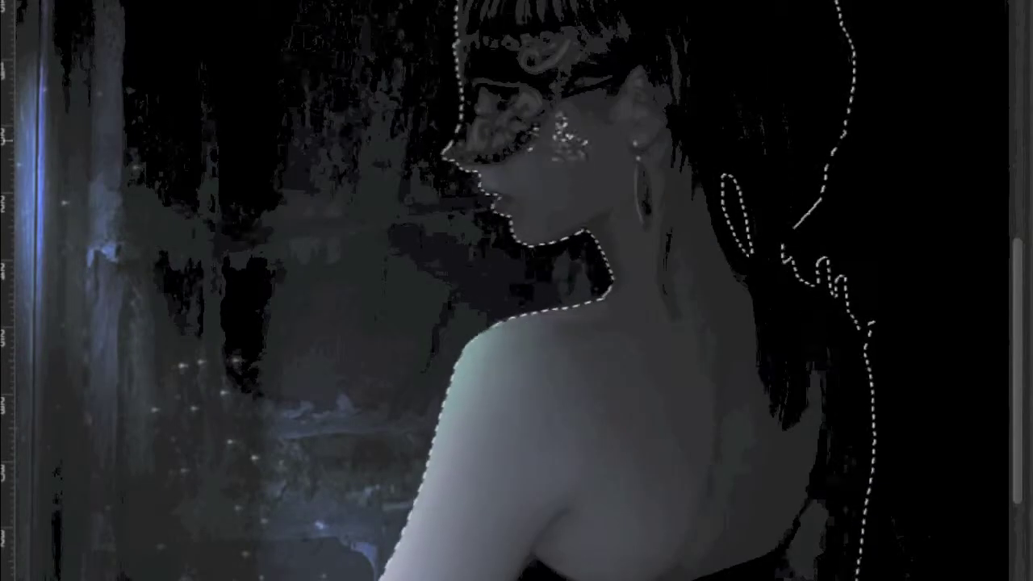
# Zoom out to the whole image and paint a line of sparkles along the jaw.
pyautogui.hotkey('ctrl', '-')
pyautogui.hotkey('ctrl', '-')
pyautogui.hotkey('ctrl', '-')
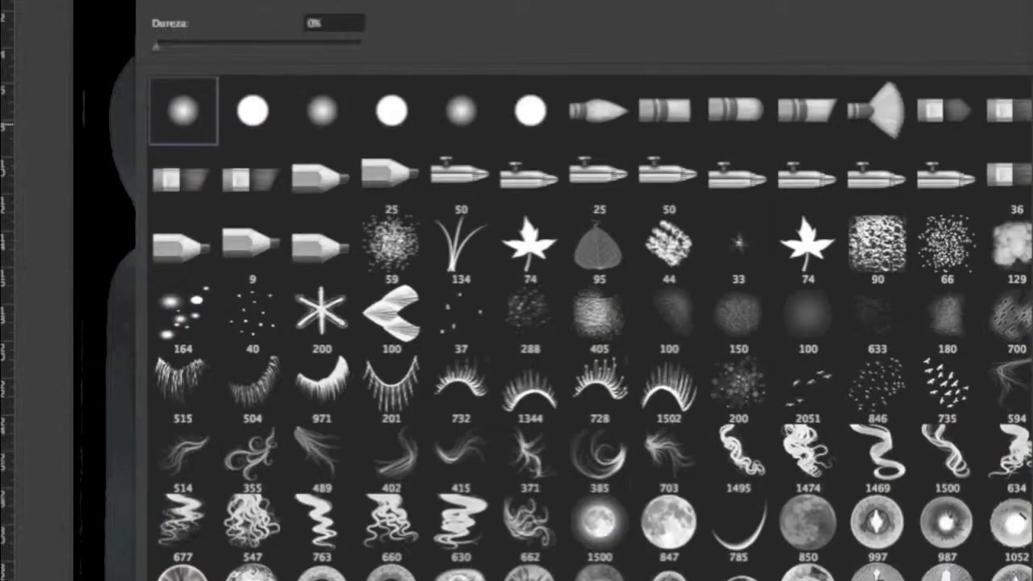
pyautogui.moveTo(543, 355); pyautogui.dragTo(581, 408)
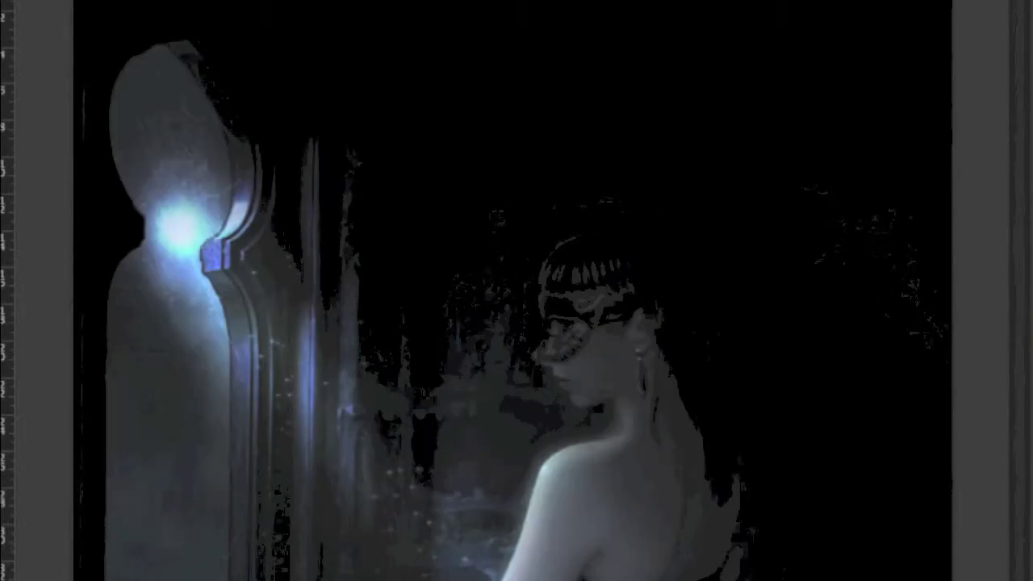
pyautogui.scroll(1, 622, 395)
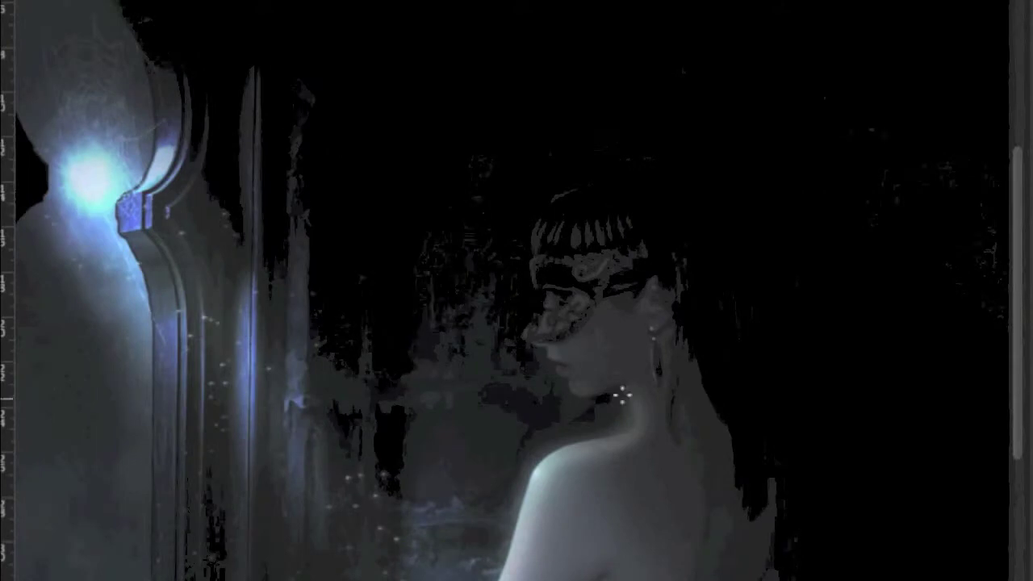
pyautogui.scroll(2, 541, 525)
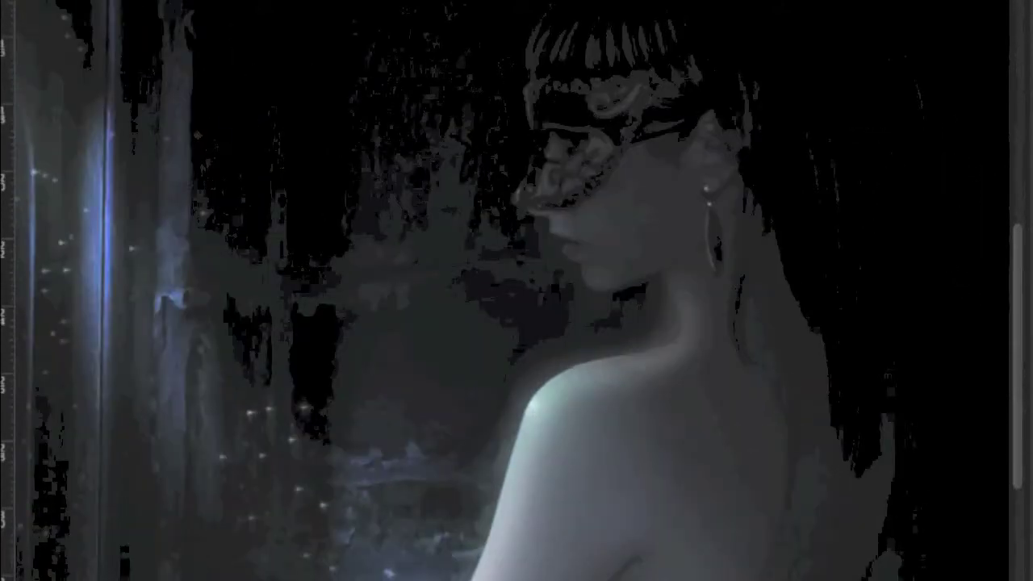
pyautogui.scroll(-3, 898, 460)
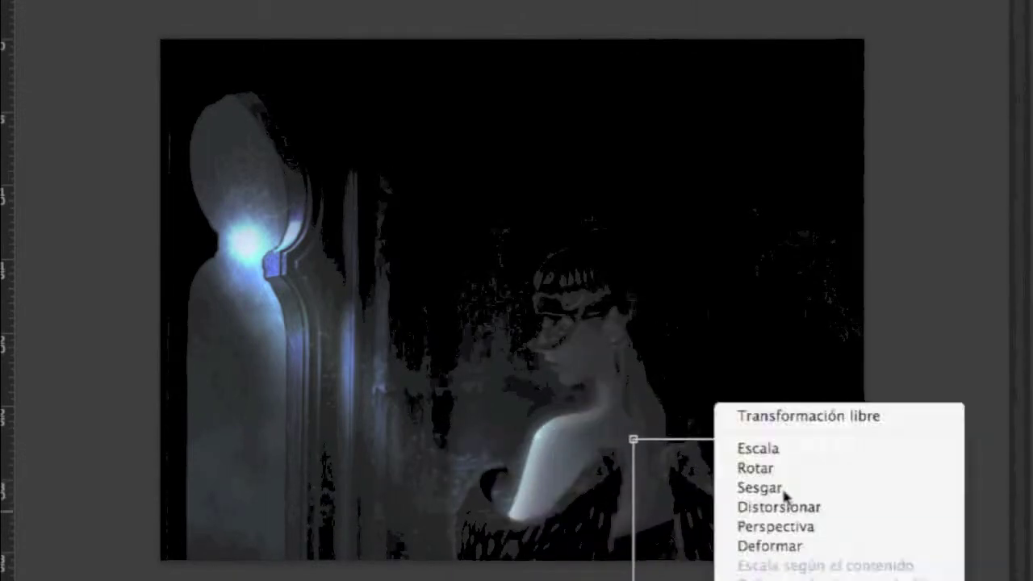
# Skew the dark dress shape, narrow it from the right, and add a Drop Shadow.
pyautogui.click(784, 491)
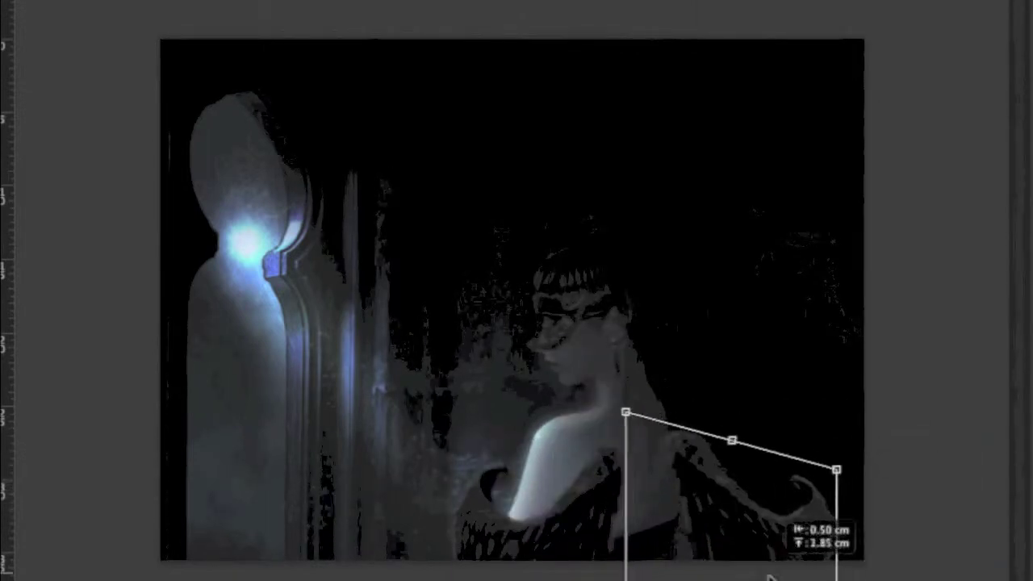
pyautogui.moveTo(635, 415)
pyautogui.mouseDown()
pyautogui.moveTo(611, 192)
pyautogui.moveTo(692, 490)
pyautogui.mouseUp()
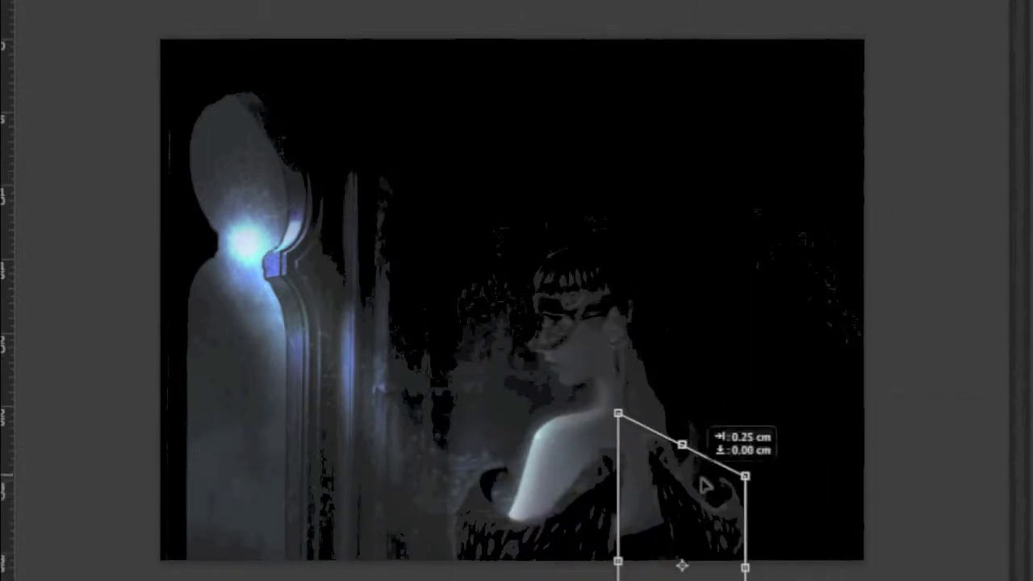
pyautogui.moveTo(767, 488); pyautogui.dragTo(756, 488)
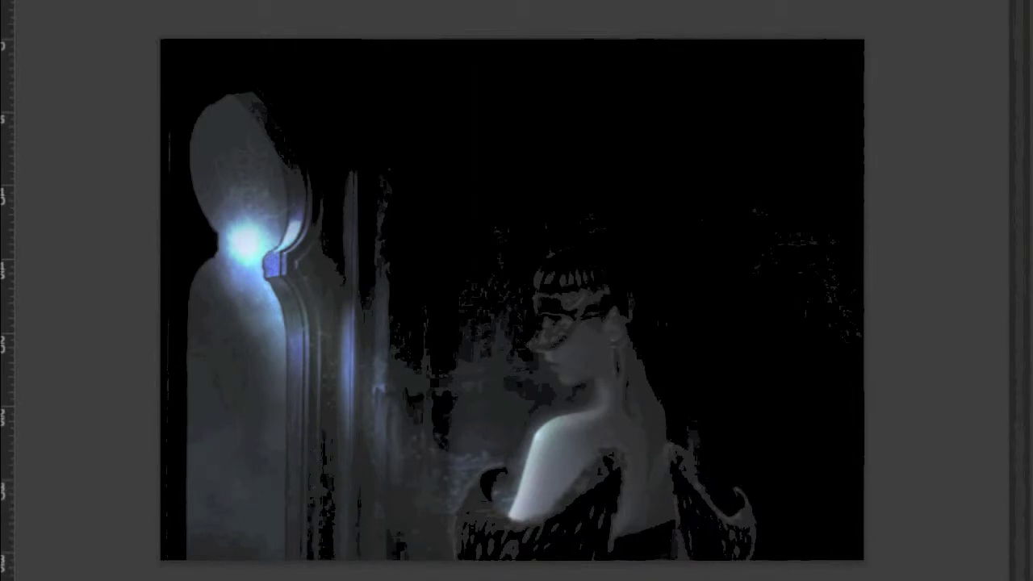
pyautogui.click(767, 243)
pyautogui.press('Return')
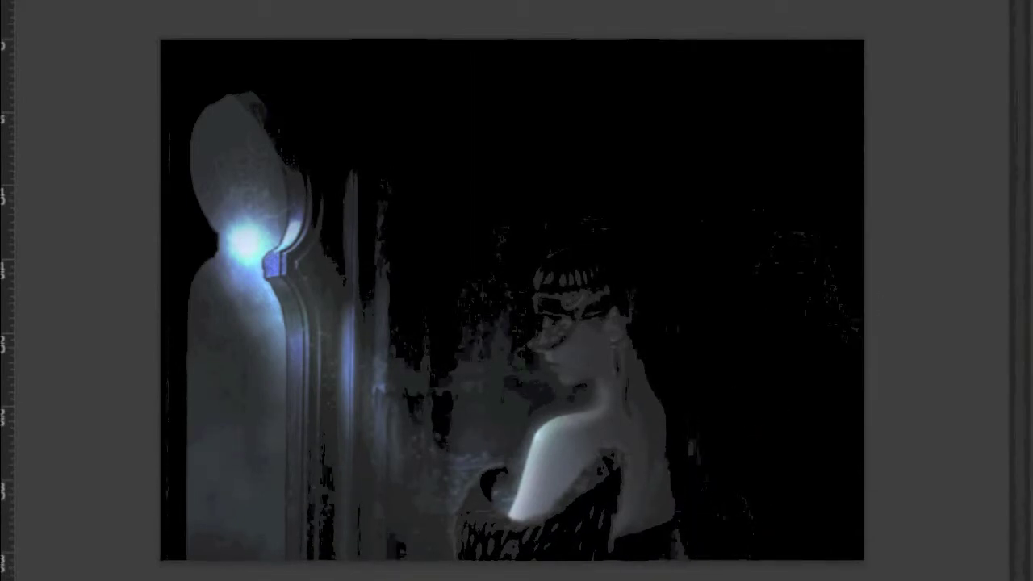